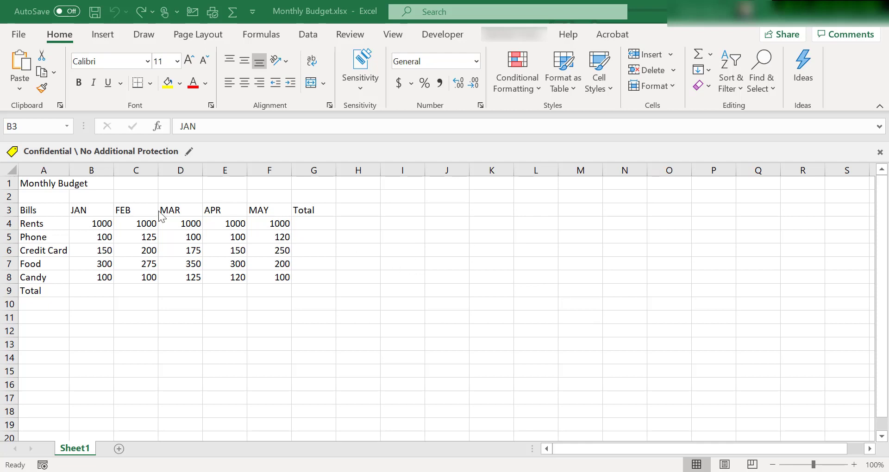
Step: Change the JAN header in cell B3 to JAN-2021
mouse_move(88, 211)
mouse_down()
mouse_move(253, 200)
mouse_move(268, 210)
mouse_up()
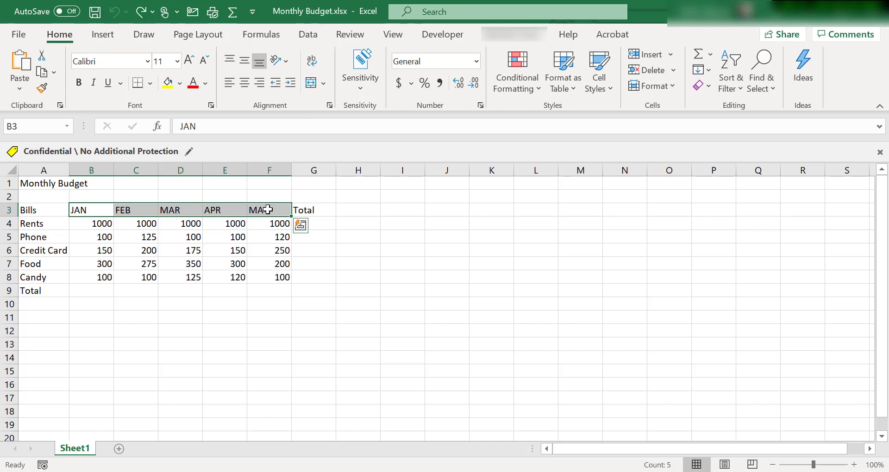
click(80, 210)
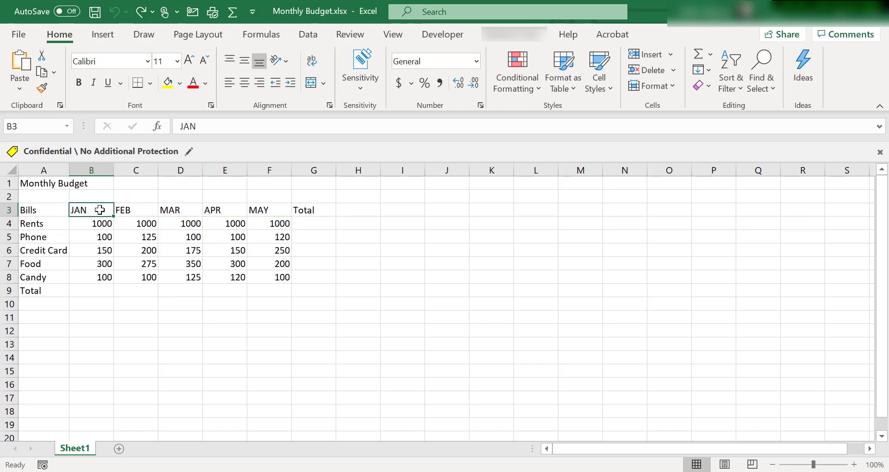
double_click(101, 211)
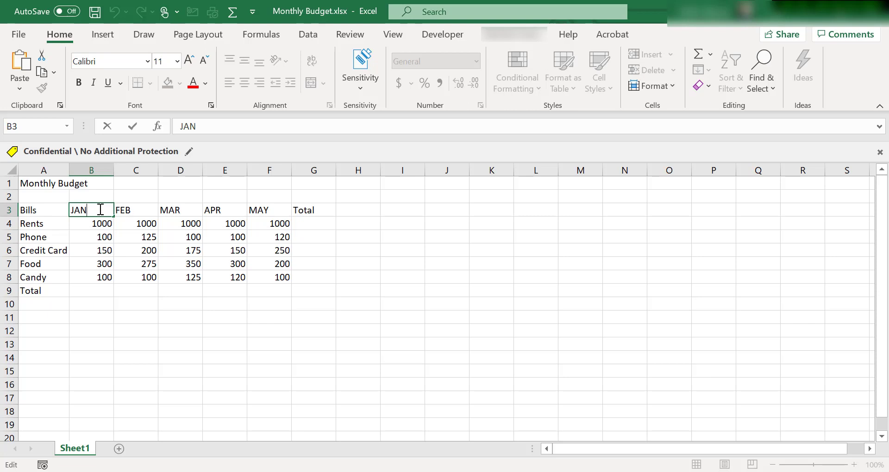
text(-2021)
key(Tab)
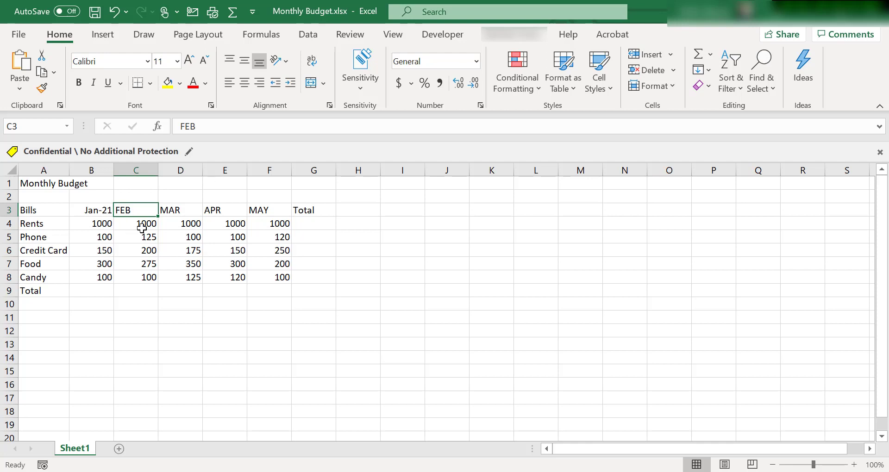
Step: Add the year to the FEB and MAR headers in row 3, making them FEB-2021 and MAR-2021
double_click(143, 210)
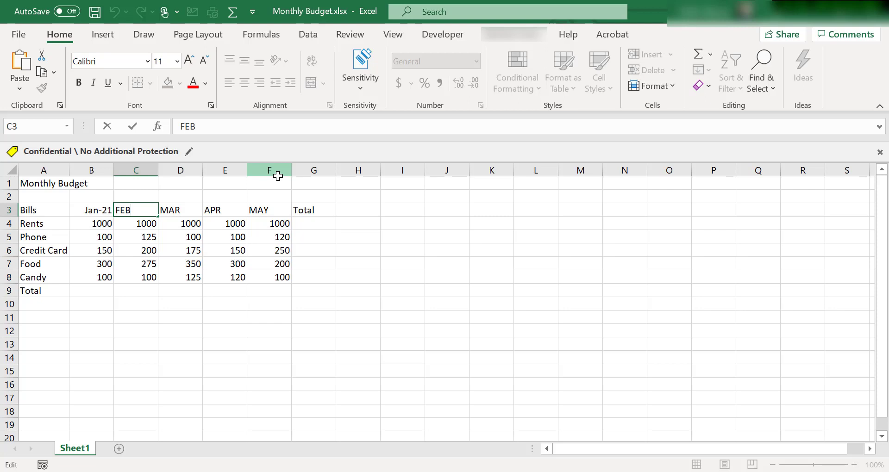
text(-2021)
key(Tab)
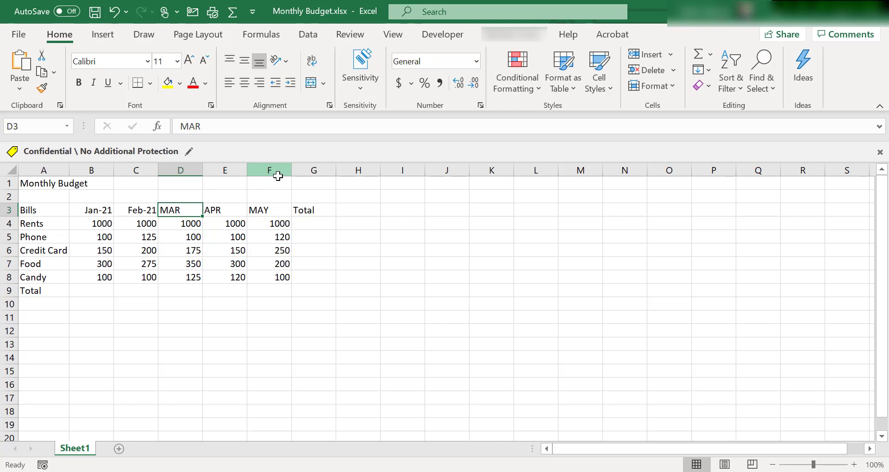
double_click(188, 207)
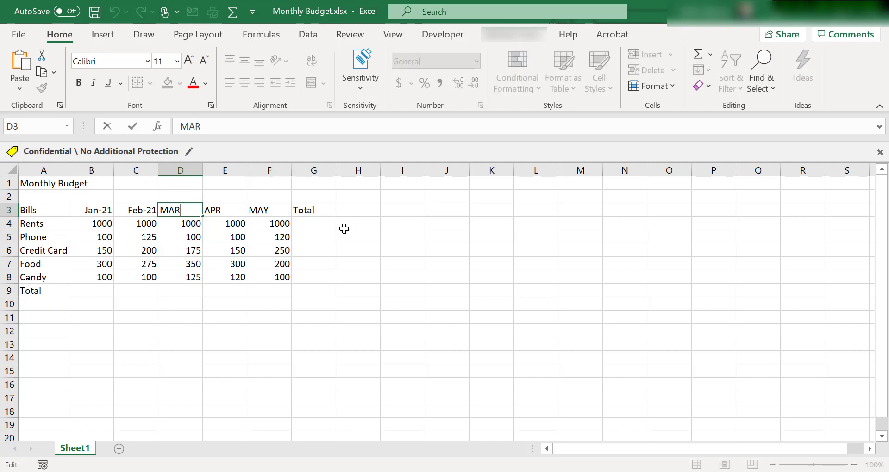
text(-2021)
key(Tab)
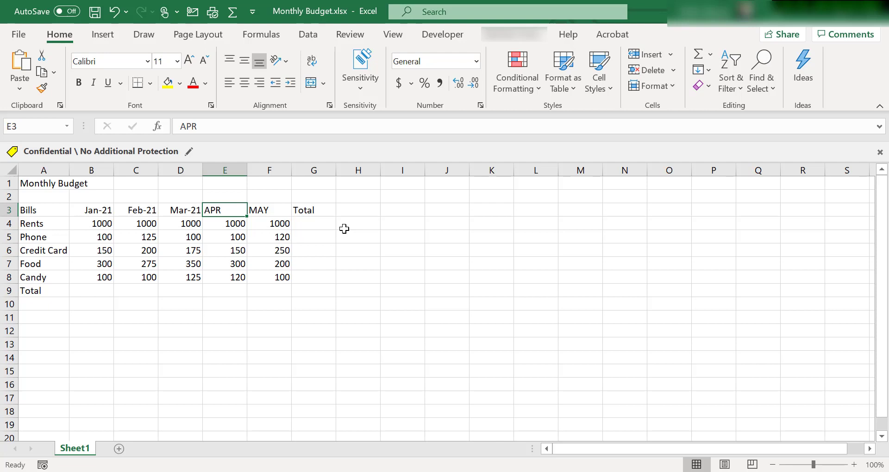
Step: Add the year to the APR and MAY headers in row 3, making them APR-2021 and MAY-2021
double_click(231, 210)
text(-20)
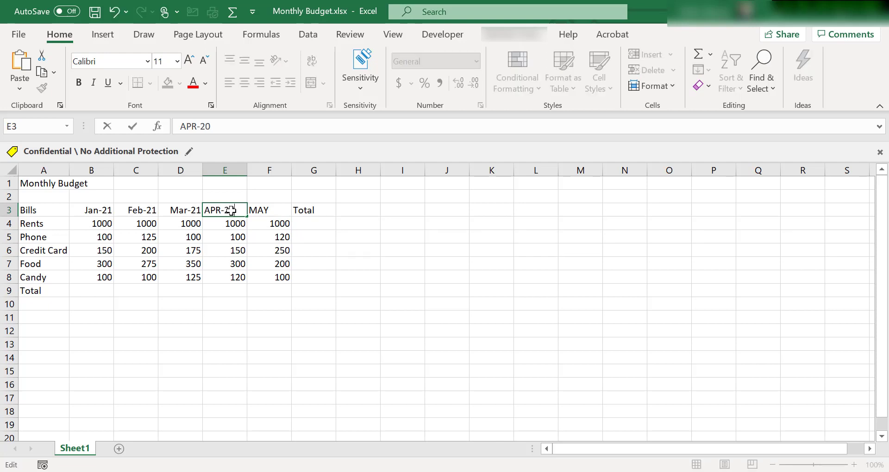
text(21)
key(Tab)
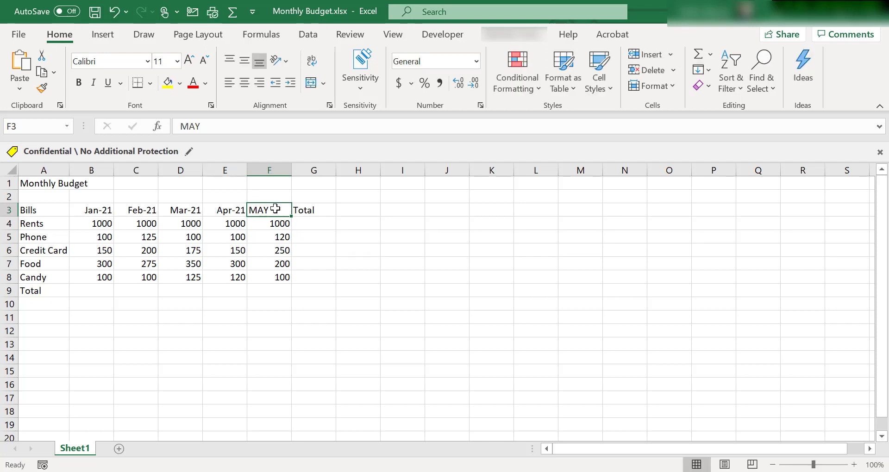
double_click(277, 209)
text(-2021)
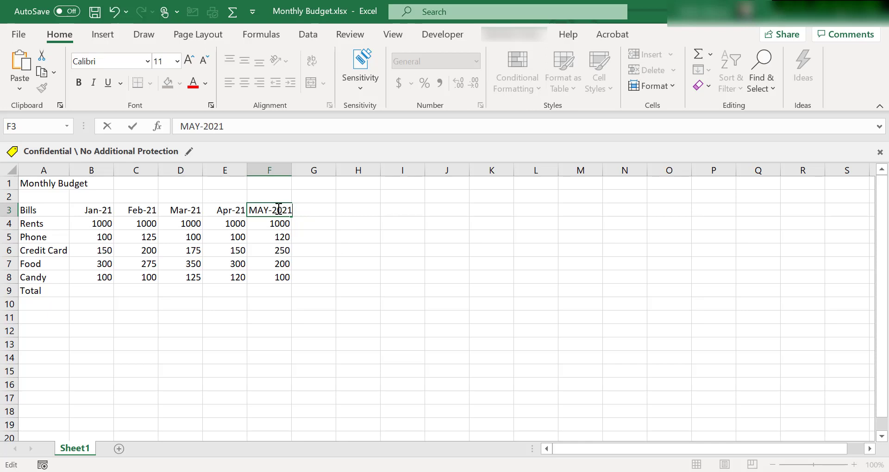
key(Tab)
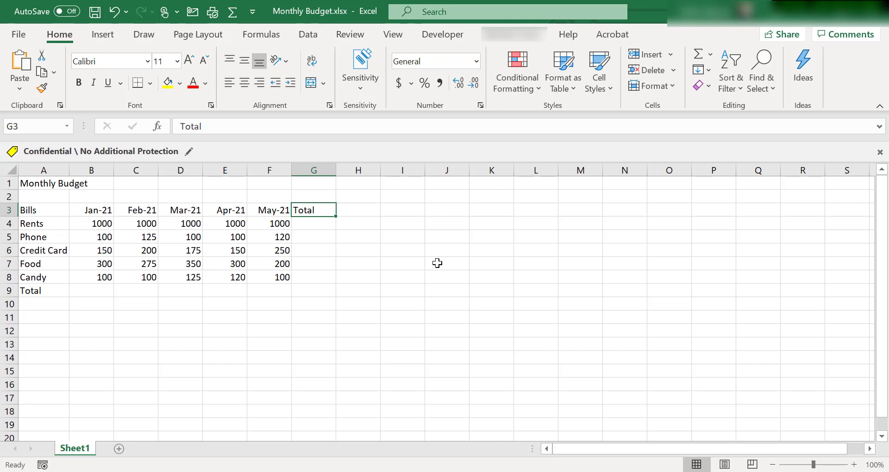
Step: Examine the underlying date values stored in the January, February and March header cells
double_click(95, 211)
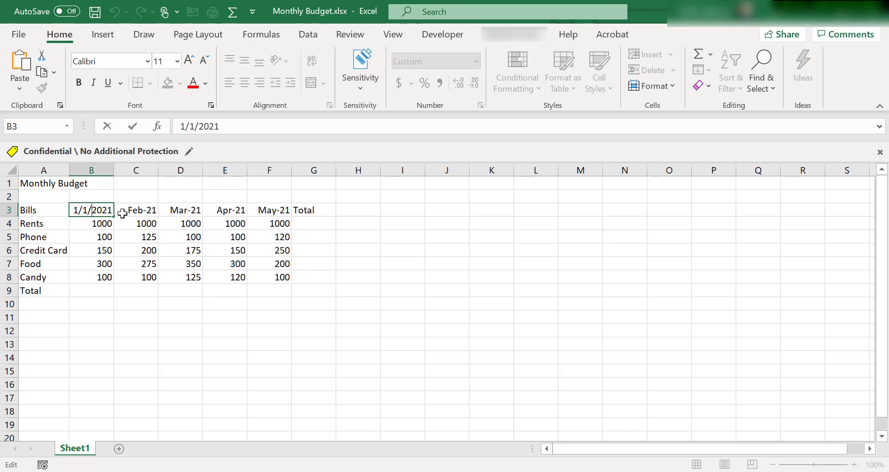
double_click(141, 210)
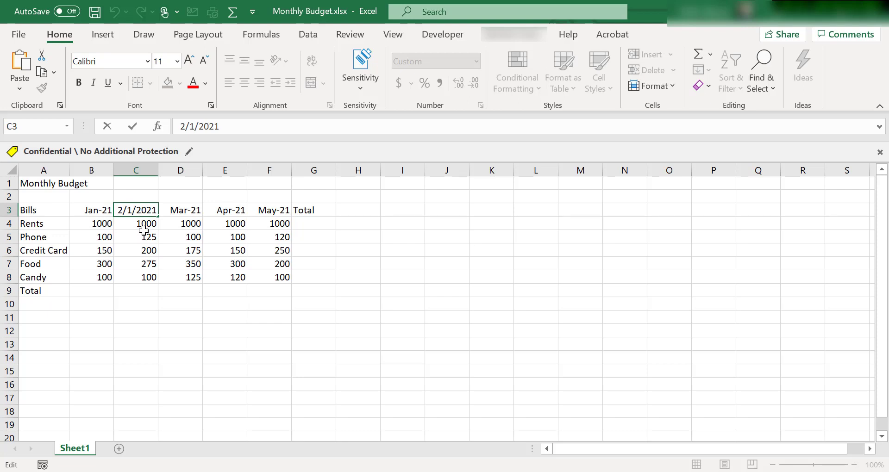
click(180, 211)
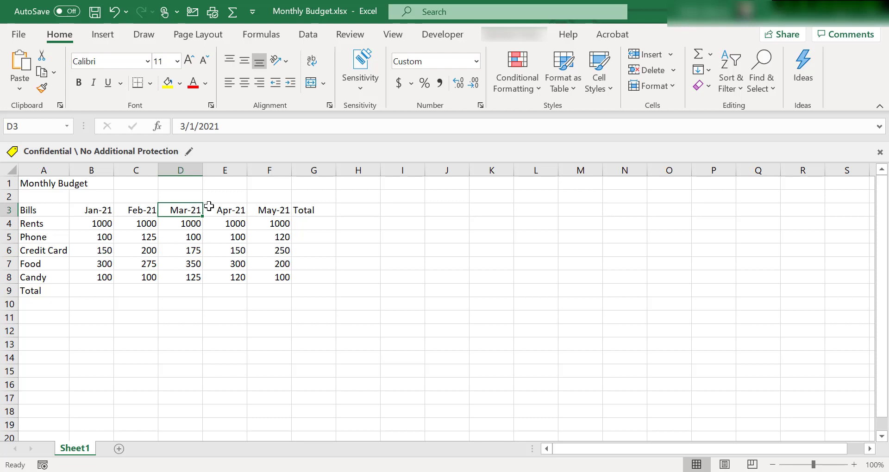
click(97, 208)
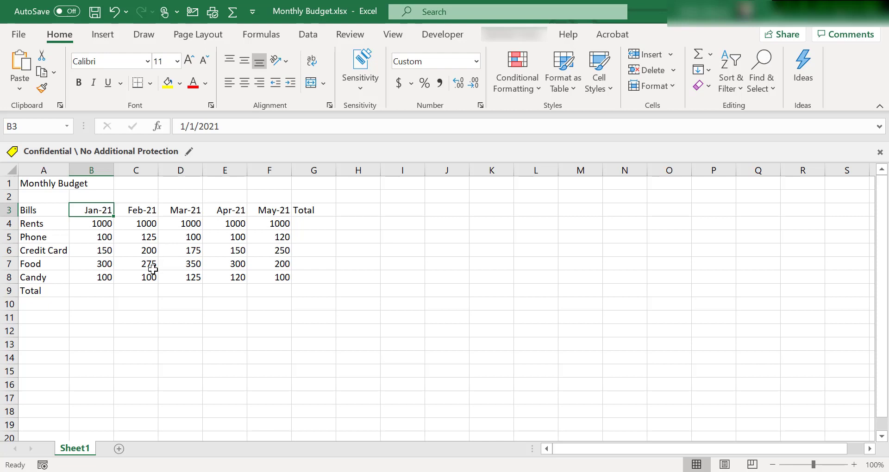
Step: Compare the number format of the month headers B3:F3 with that of an amount, the Total and Food labels and the title
drag(101, 213, 285, 210)
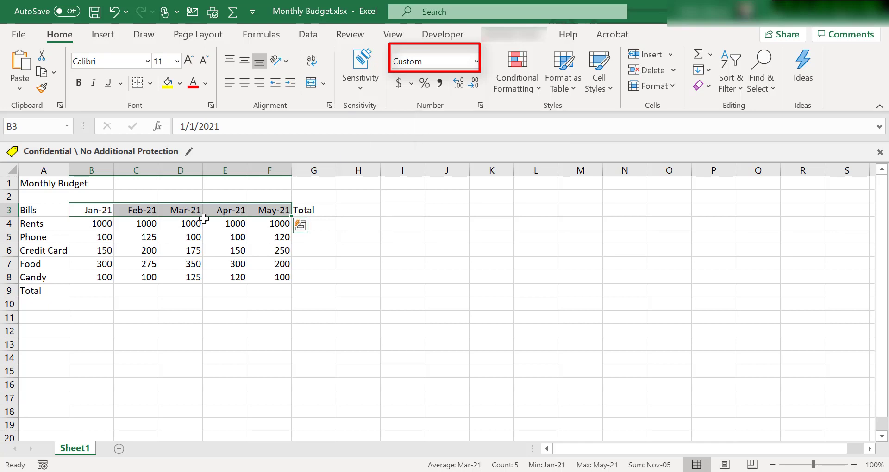
click(129, 244)
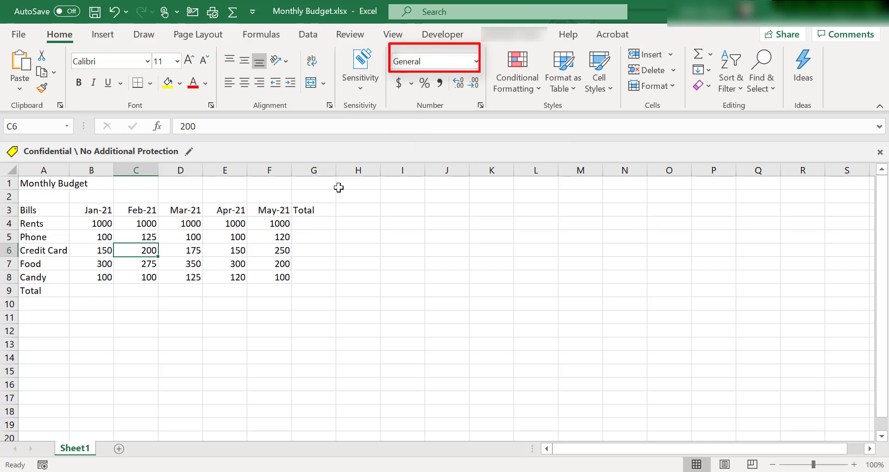
click(313, 211)
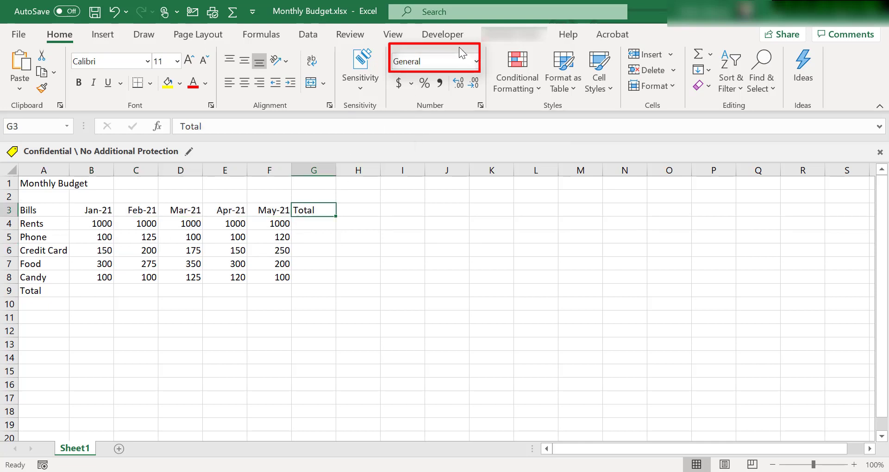
click(44, 265)
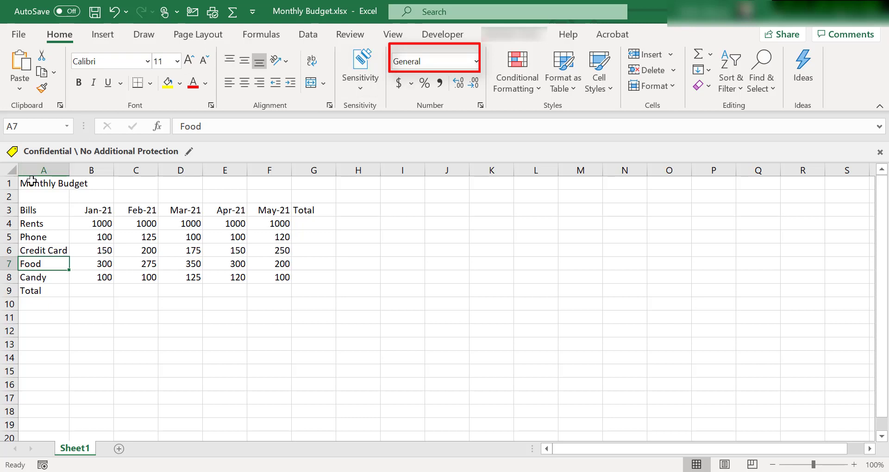
click(27, 182)
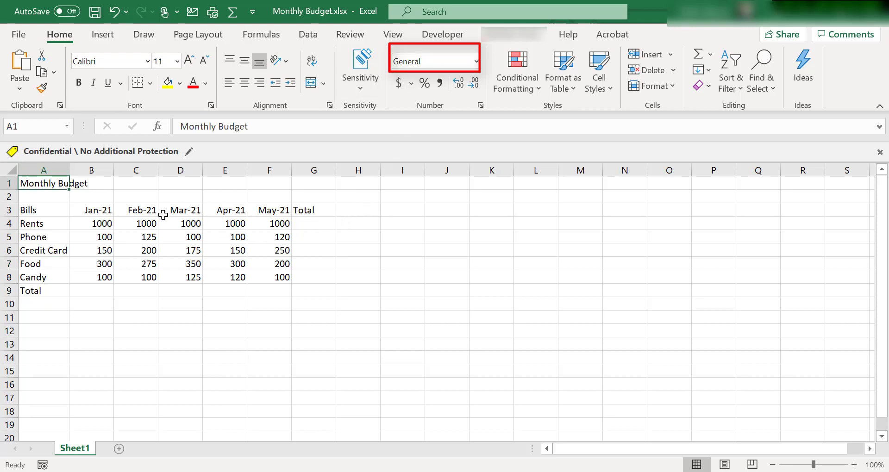
Step: Open the detailed number format settings for the month headers B3:F3 and choose the Date type Mar-12
drag(98, 210, 283, 209)
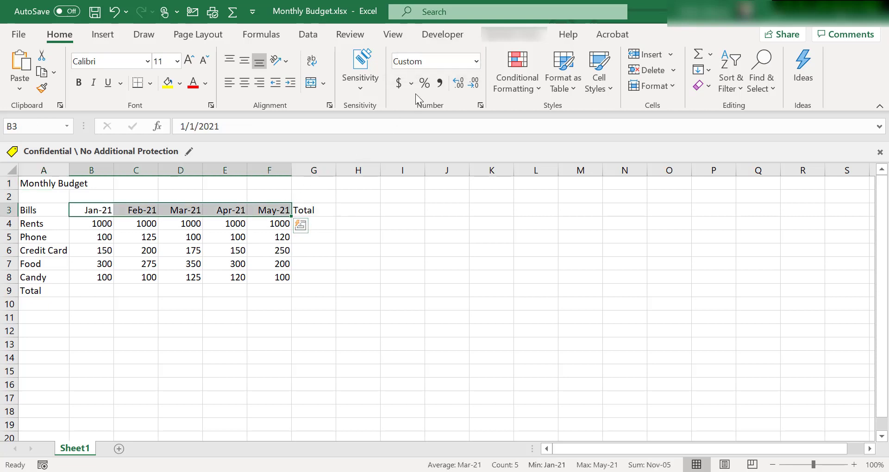
click(476, 63)
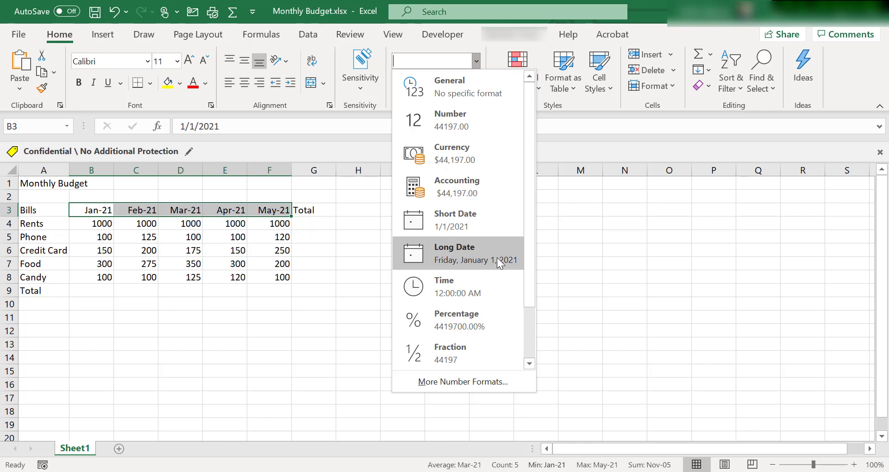
scroll(499, 261, down, 1)
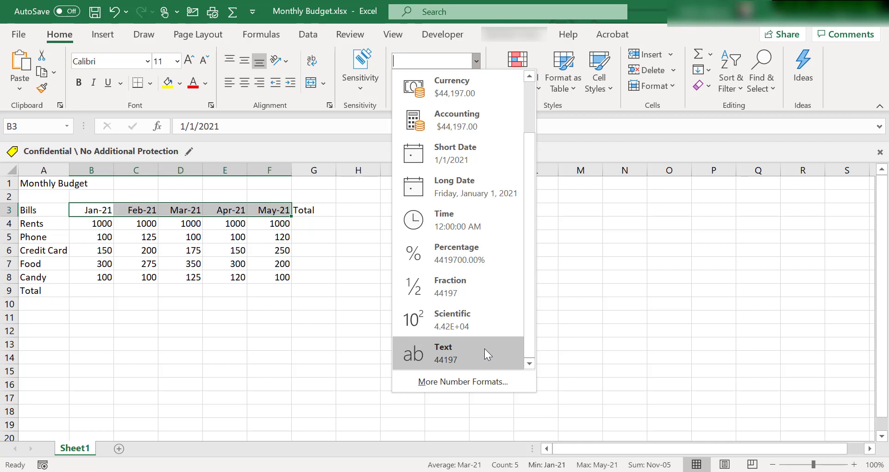
click(479, 383)
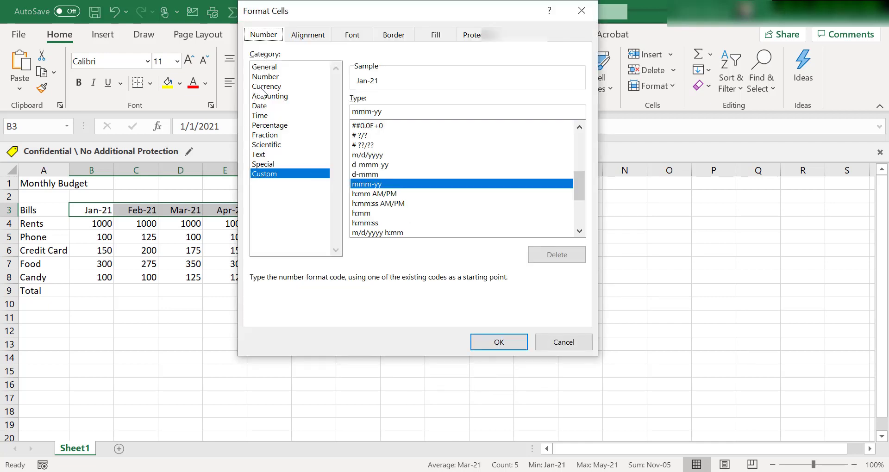
click(259, 106)
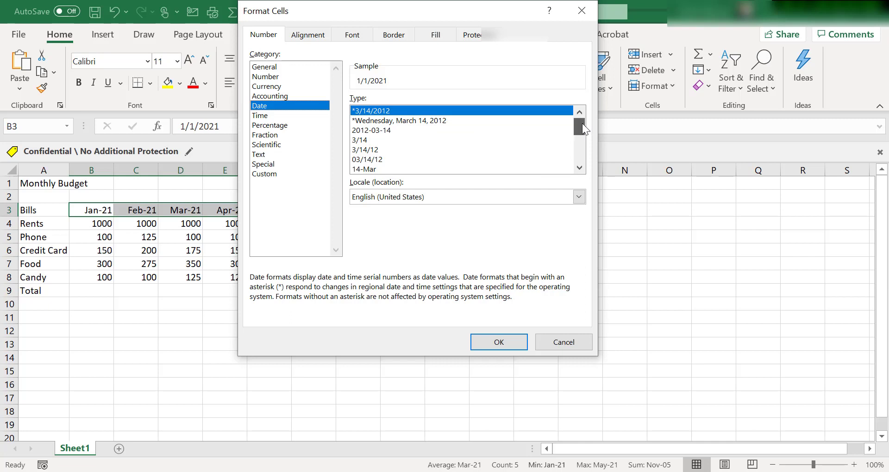
drag(583, 123, 454, 136)
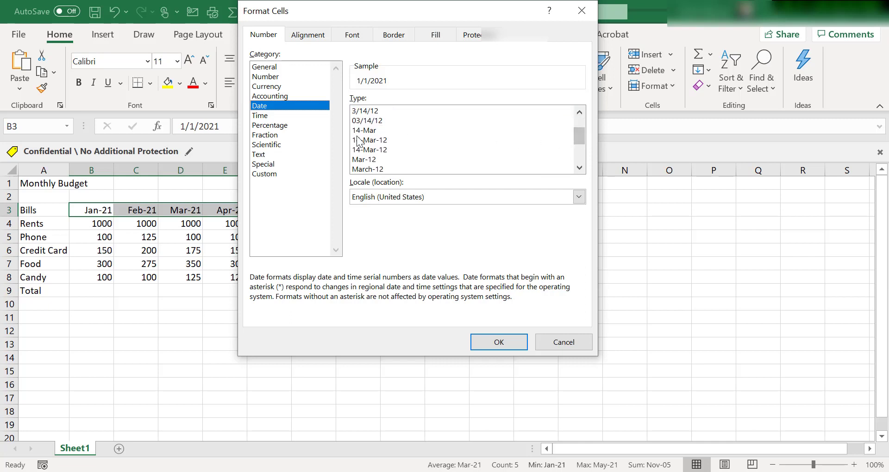
click(380, 162)
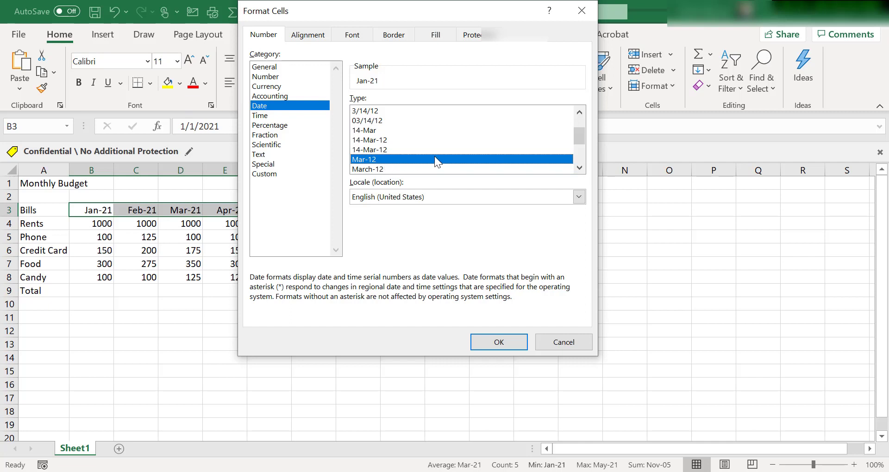
Step: Look through the list of available date format types for the month headers
scroll(434, 156, down, 1)
scroll(434, 160, down, 1)
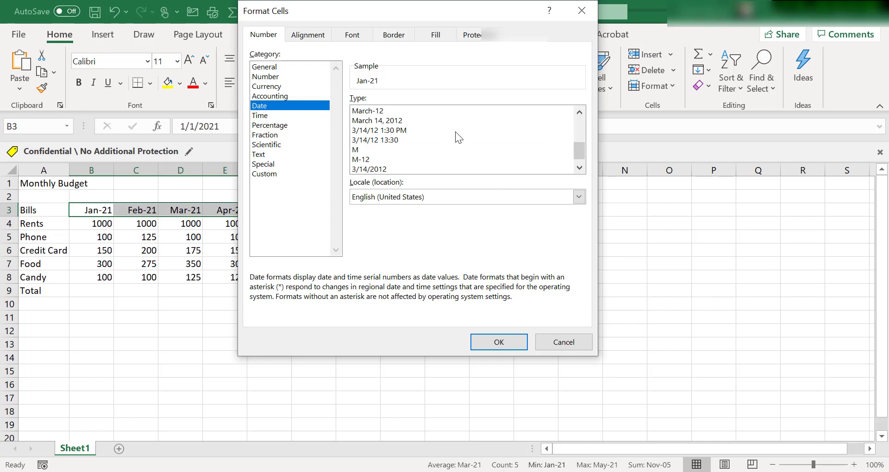
scroll(450, 155, down, 1)
scroll(448, 158, up, 2)
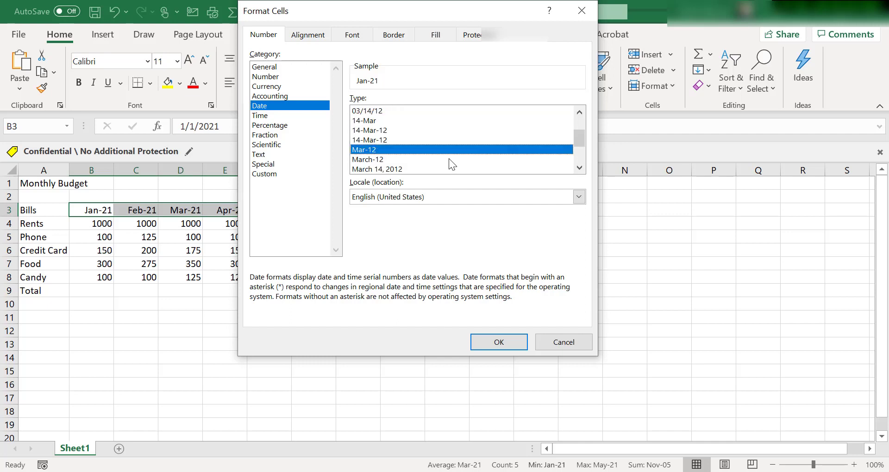
scroll(449, 158, up, 1)
scroll(449, 157, up, 1)
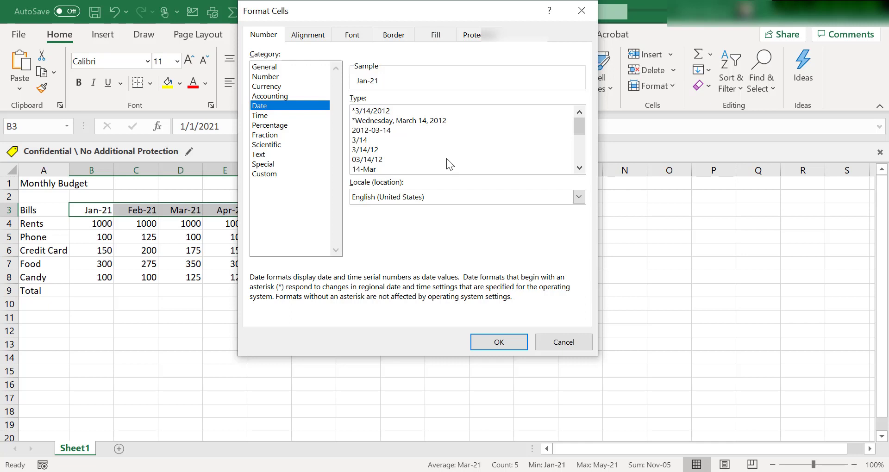
scroll(443, 144, down, 2)
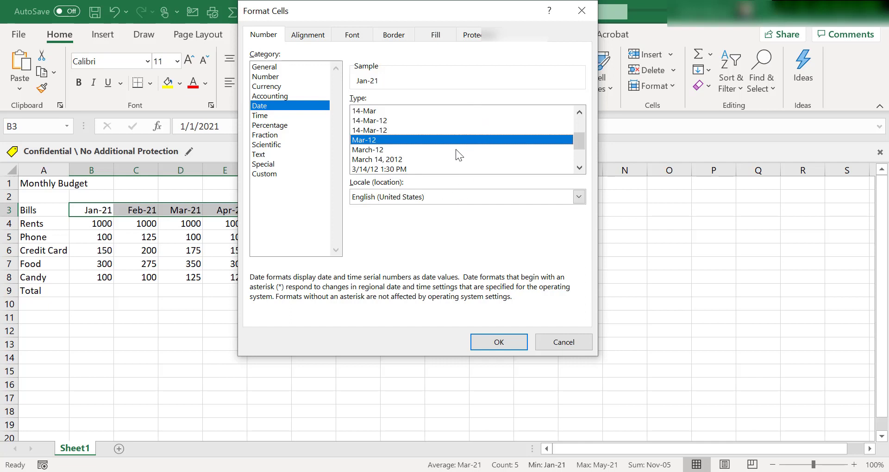
Step: Replace the number format of the month headers B3:F3 with the custom format code MMM-yyyy and apply it
click(277, 173)
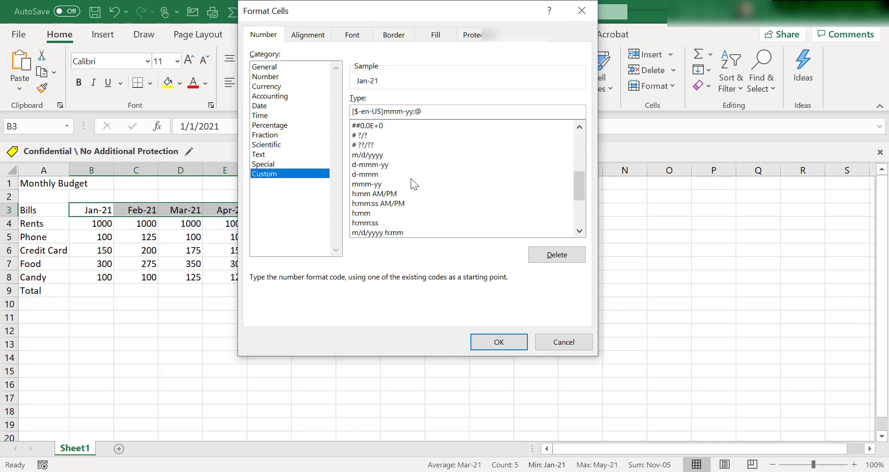
mouse_move(582, 180)
mouse_down()
mouse_move(586, 133)
mouse_move(585, 180)
mouse_up()
drag(586, 187, 586, 192)
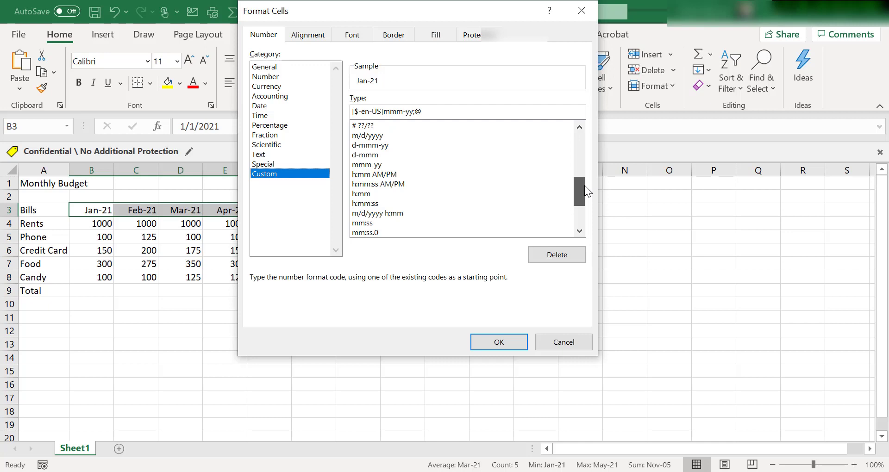
drag(584, 187, 584, 205)
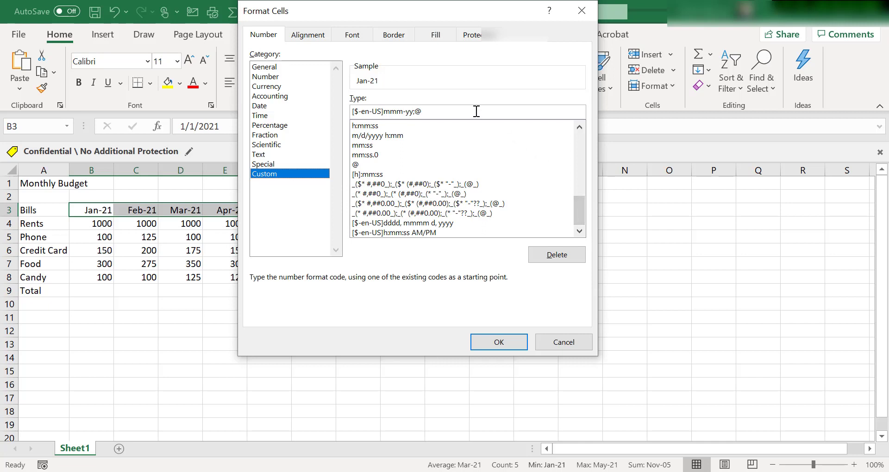
double_click(351, 112)
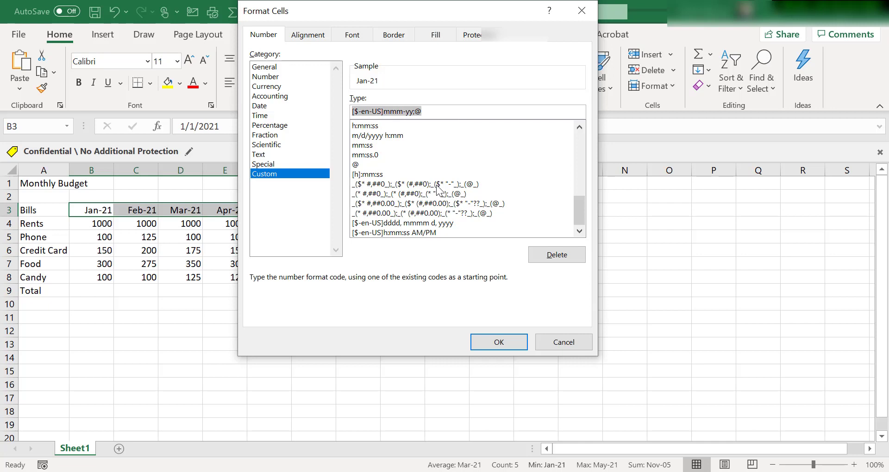
key(BackSpace)
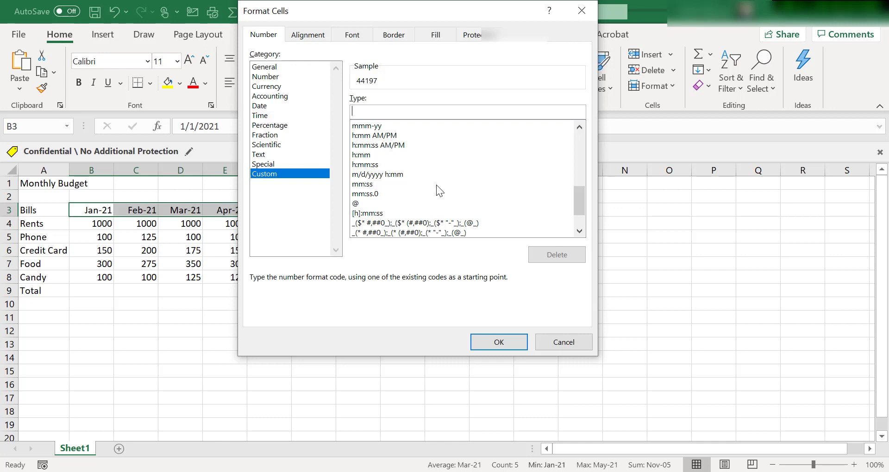
text(MMMM)
key(BackSpace)
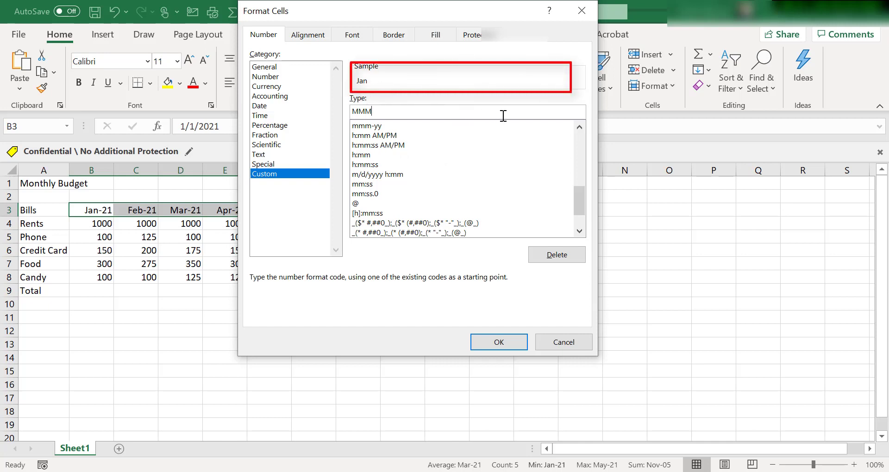
text(-yyyy)
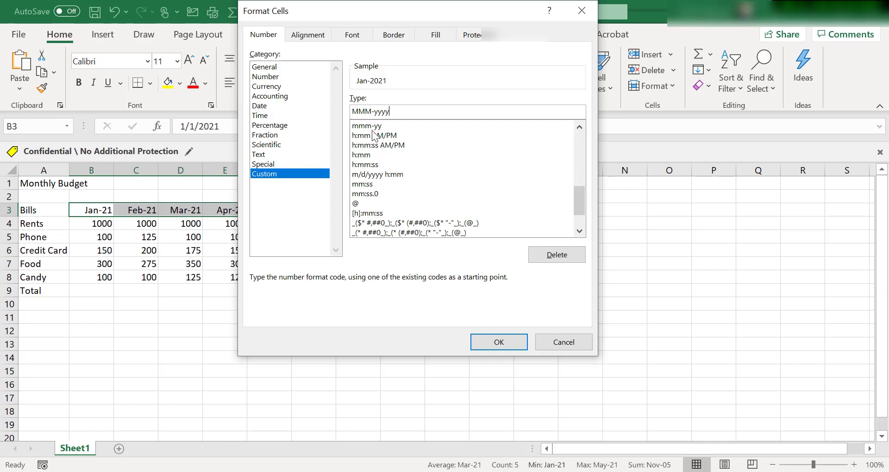
click(499, 343)
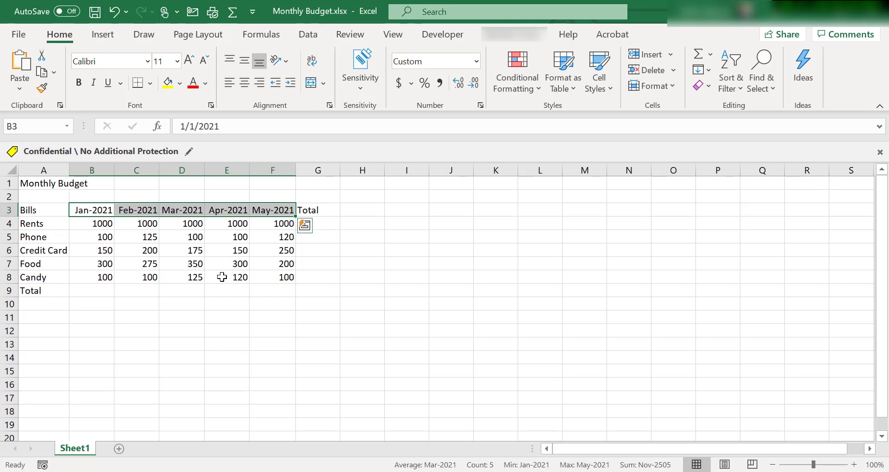
click(242, 288)
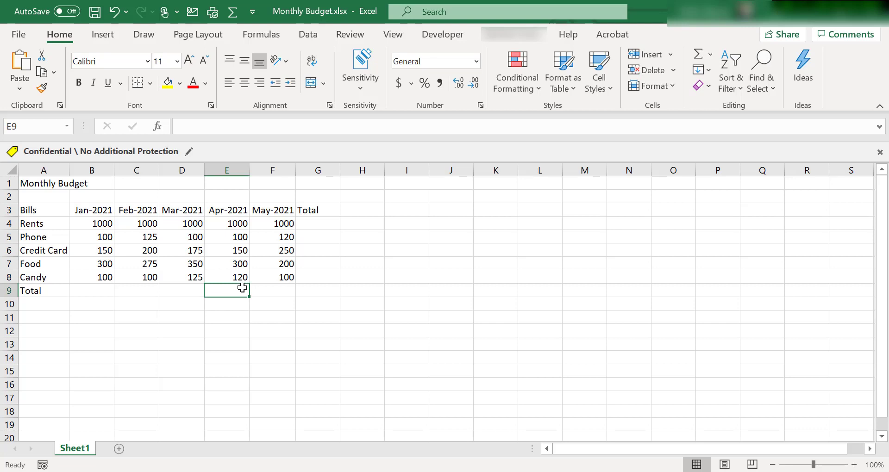